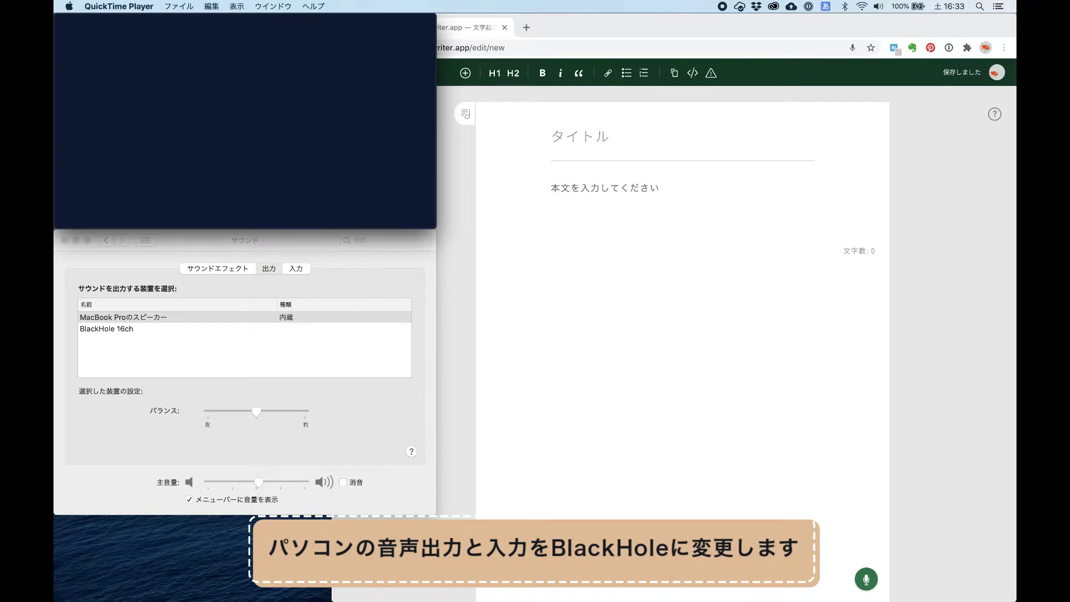
- Set the macOS sound output to BlackHole 16ch in Sound preferences, then bring up the input device list
left_click(358, 291)
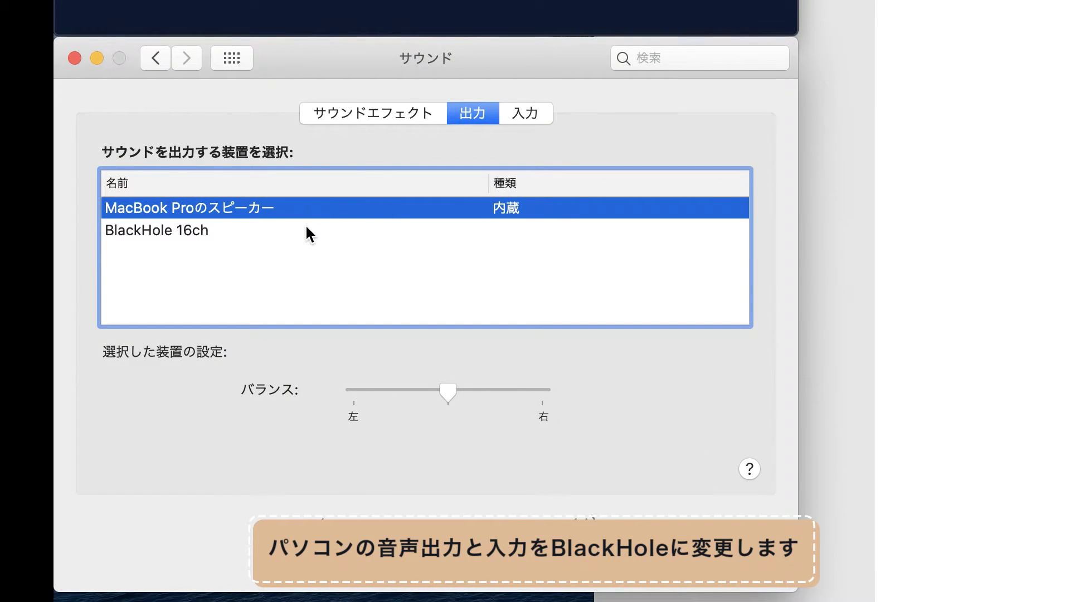
left_click(305, 228)
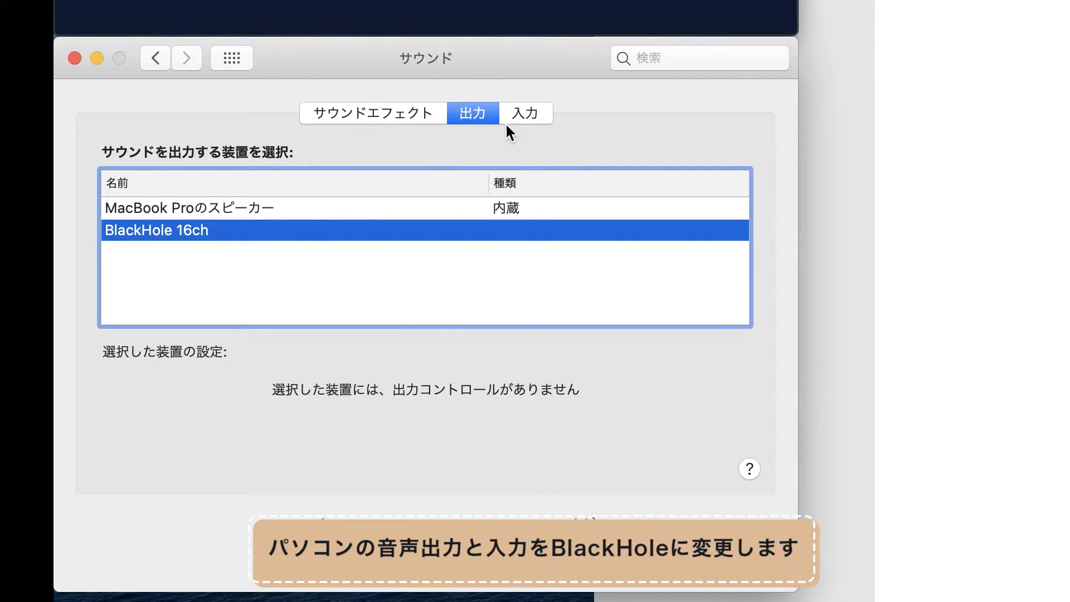
left_click(529, 109)
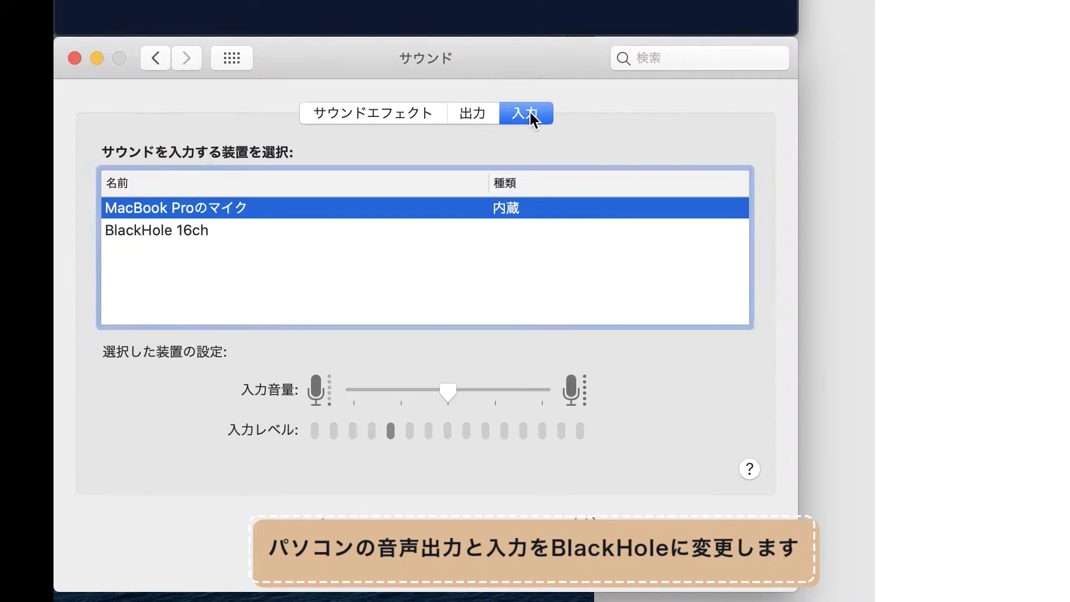
- Use BlackHole 16ch as sound input, set recognition to English (US), and turn auto-scroll off
left_click(333, 231)
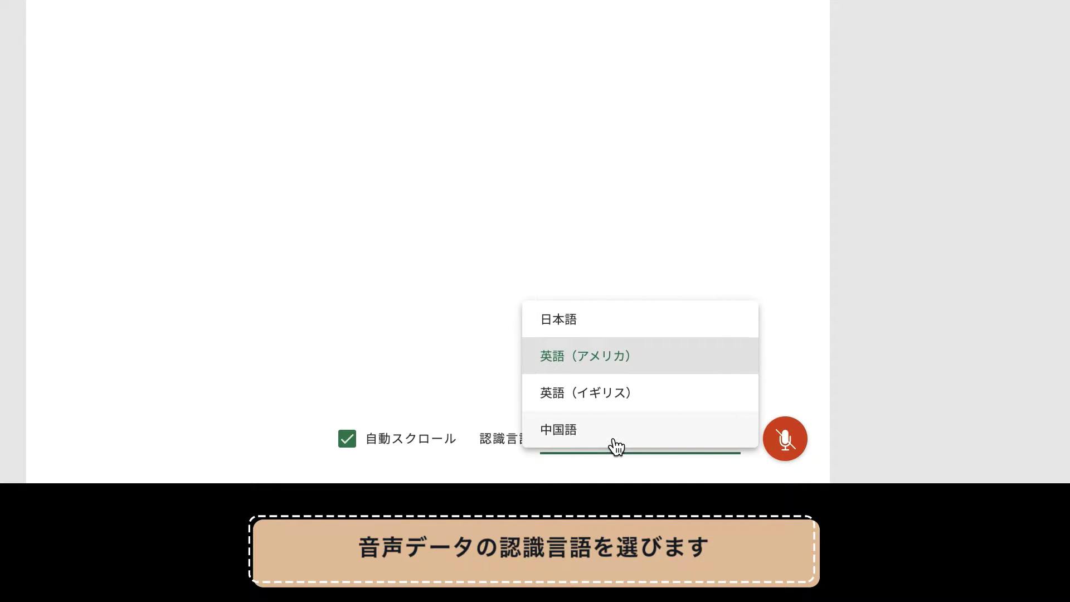
left_click(618, 368)
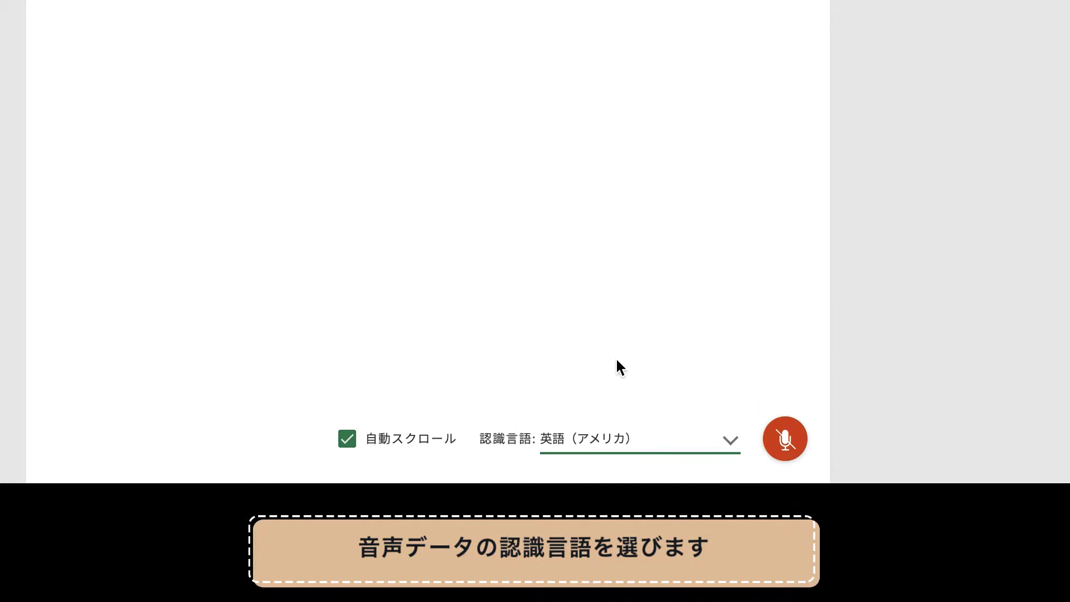
left_click(346, 447)
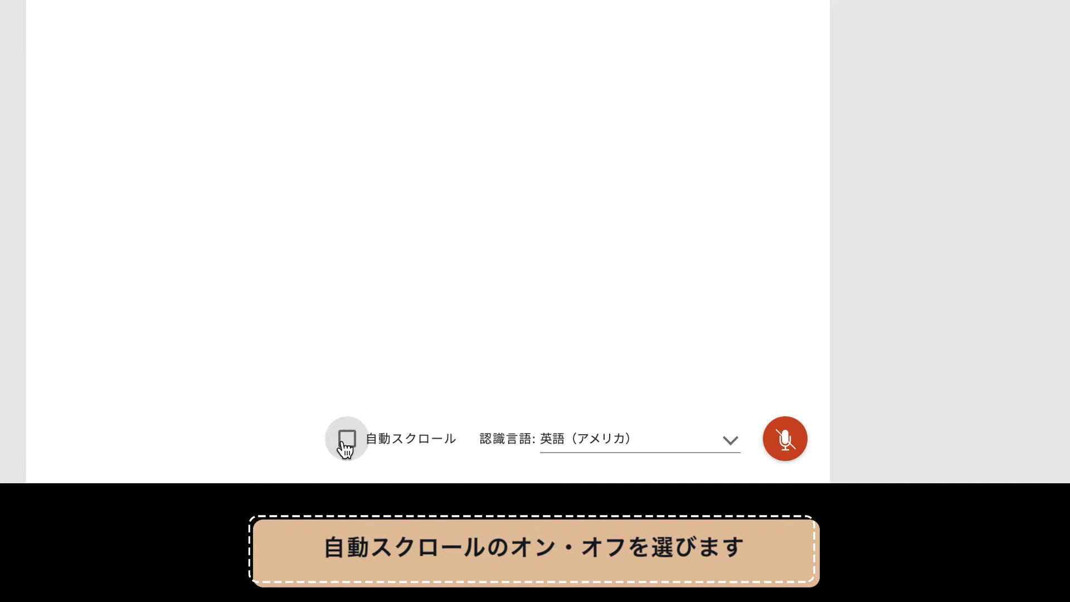